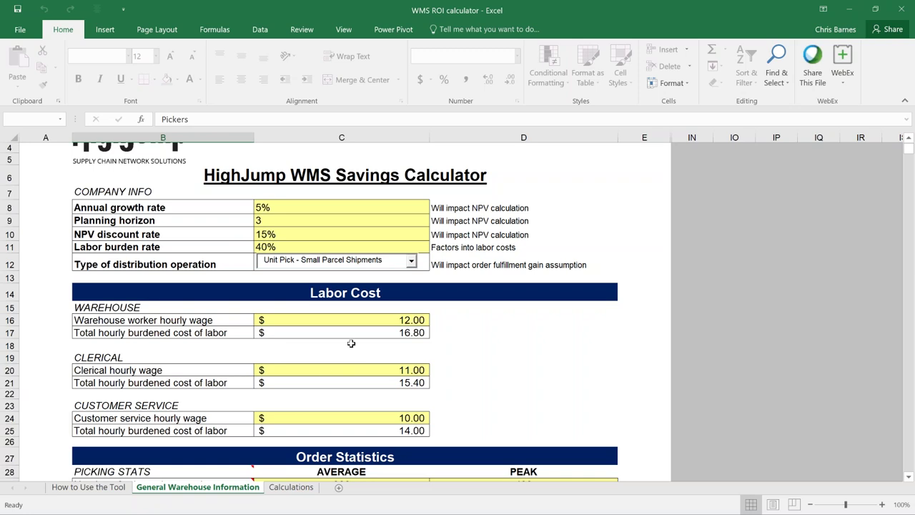
Examine the distribution operation type options and the hourly wage entries in the Labor Cost section
click(412, 262)
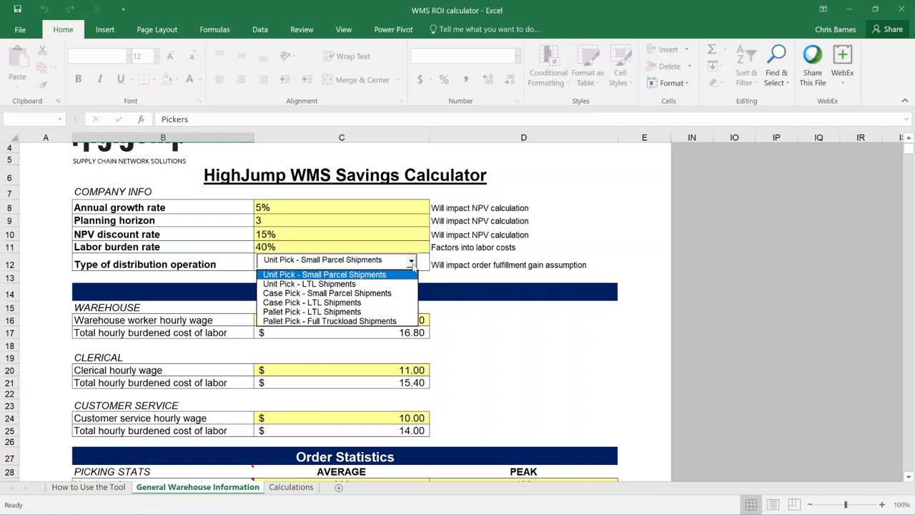
click(505, 323)
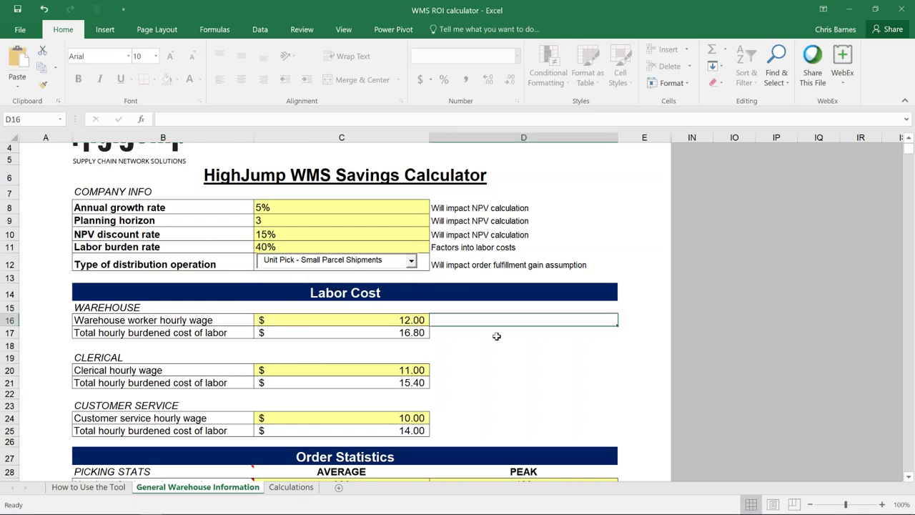
scroll(497, 337, down, 2)
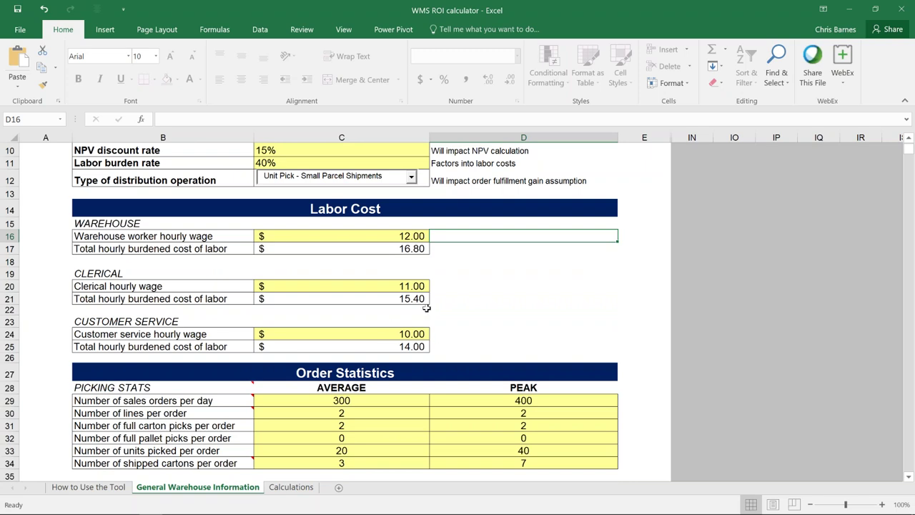
scroll(456, 300, down, 1)
scroll(456, 301, down, 3)
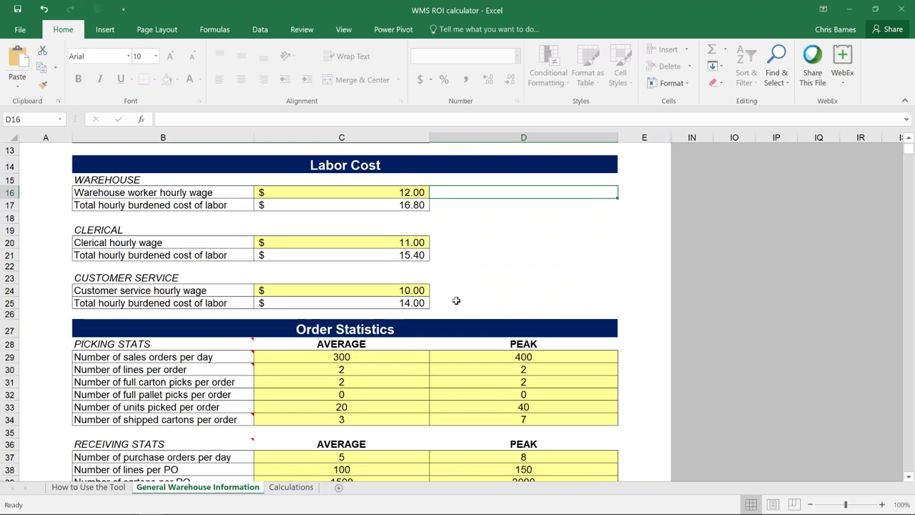
Examine the average and peak picking and receiving figures in Order Statistics and the peak season length
scroll(457, 300, down, 1)
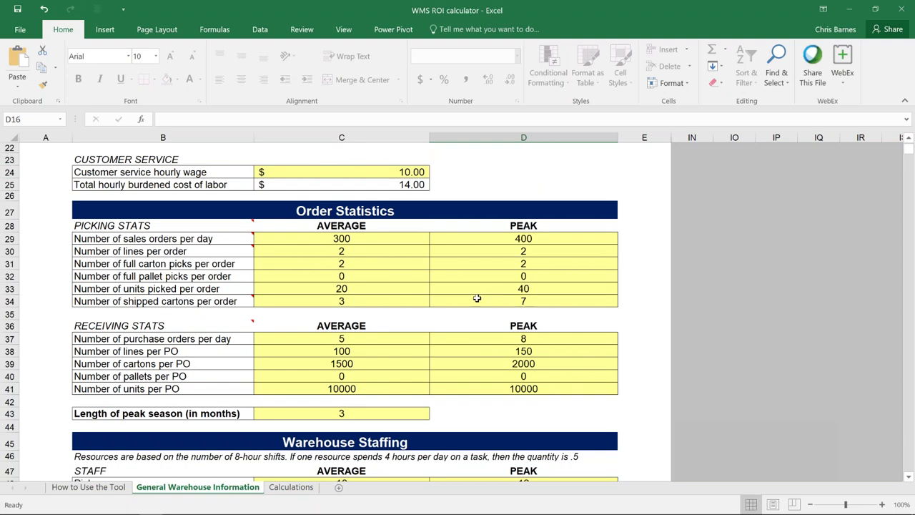
scroll(477, 298, down, 1)
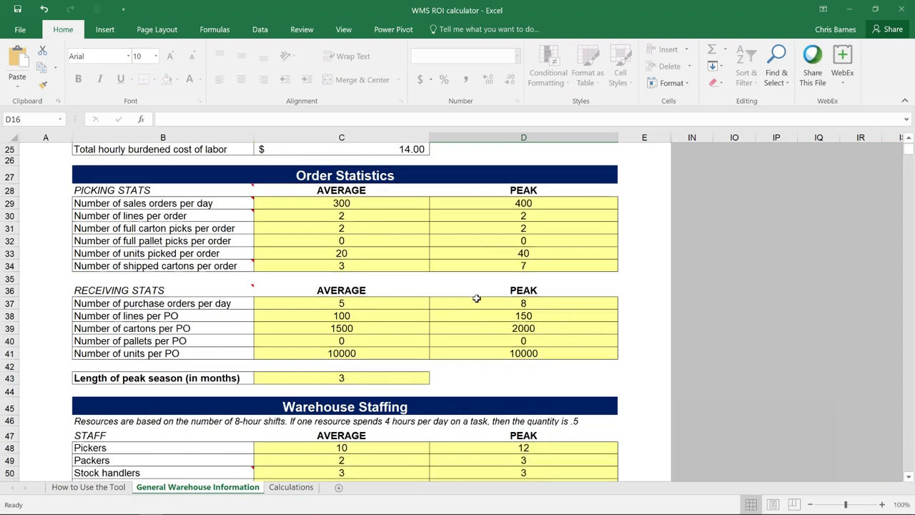
scroll(477, 298, down, 2)
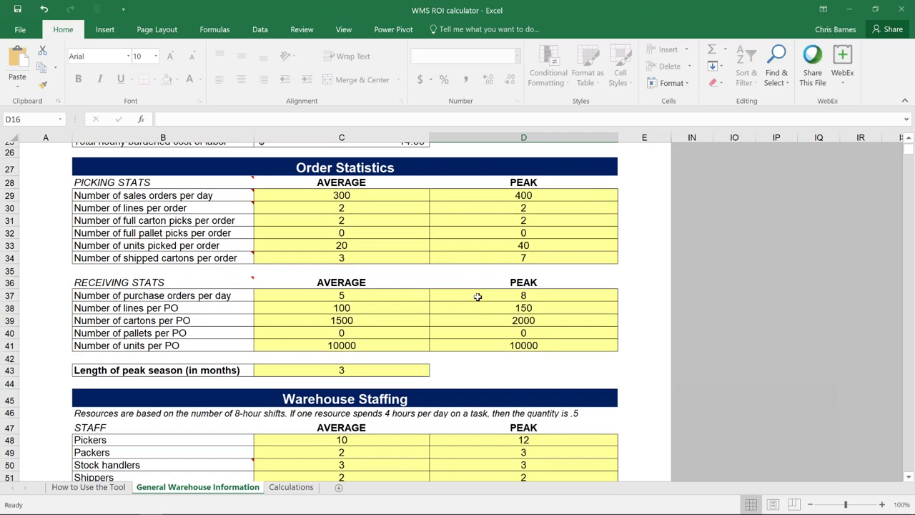
scroll(478, 296, down, 1)
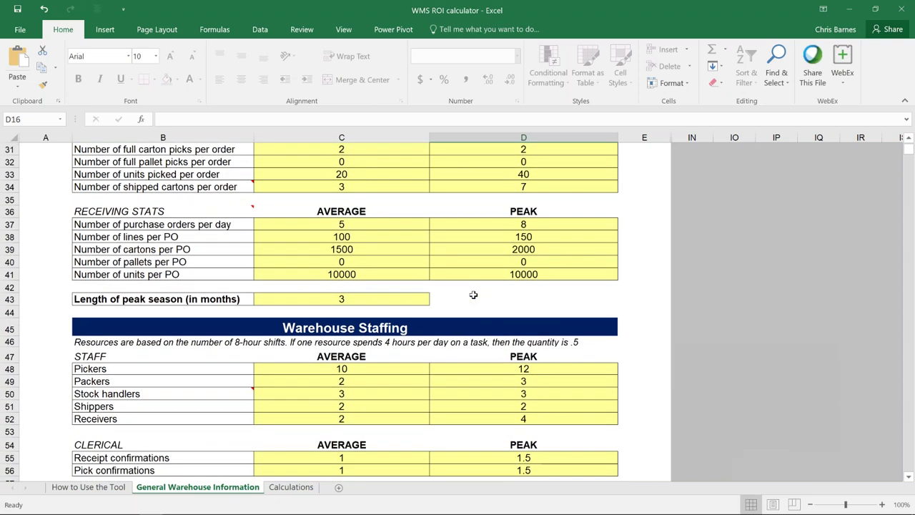
scroll(473, 295, down, 1)
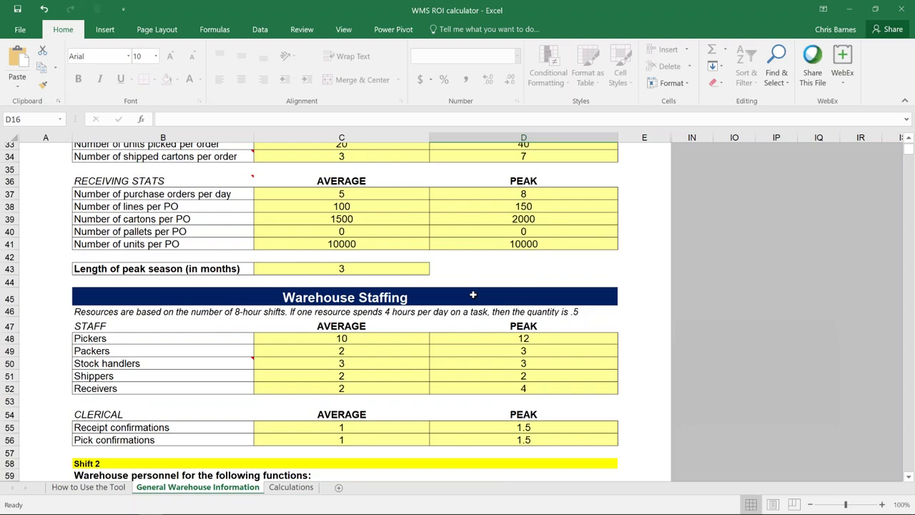
Review the warehouse staffing, physical count, accuracy and vendor compliance entries through the end of the General Warehouse Information sheet
scroll(473, 295, down, 4)
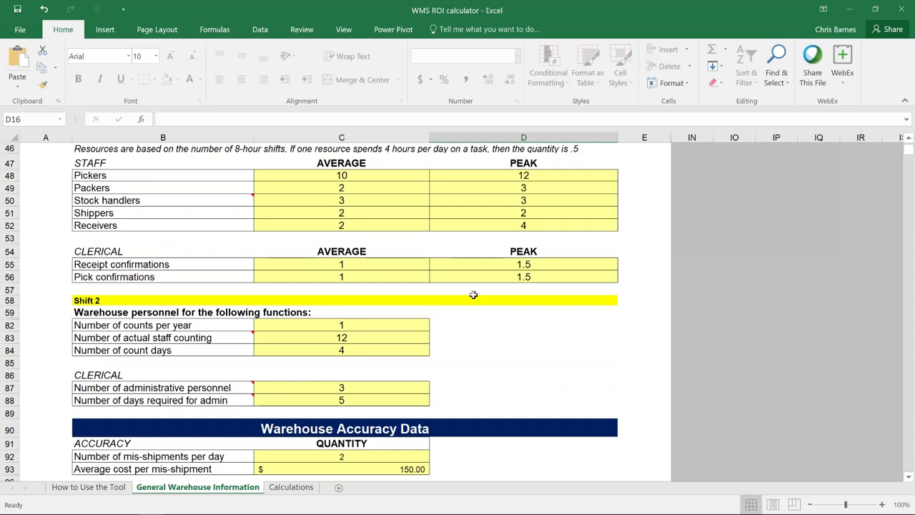
scroll(474, 295, down, 2)
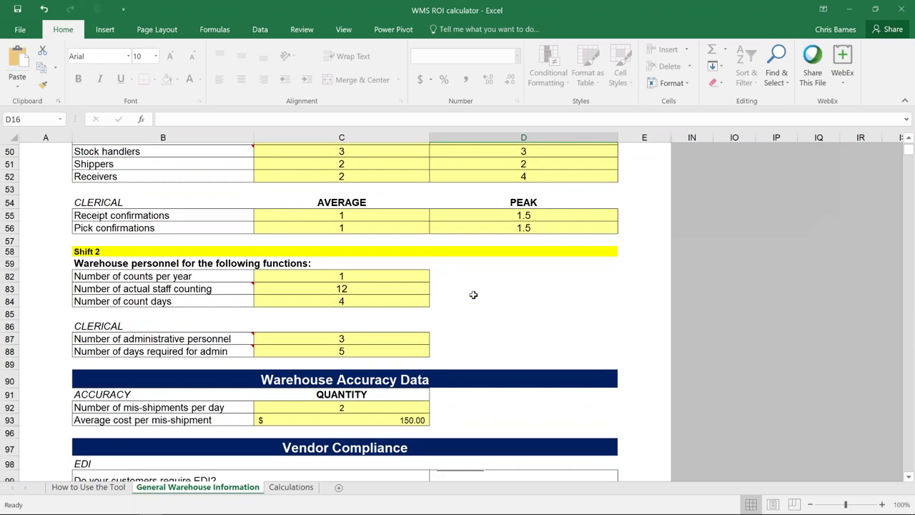
scroll(474, 295, down, 3)
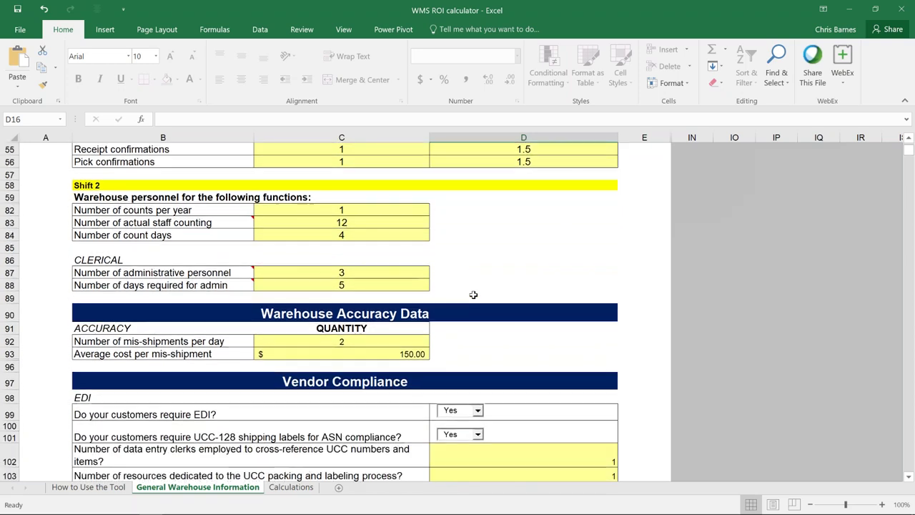
scroll(472, 293, down, 1)
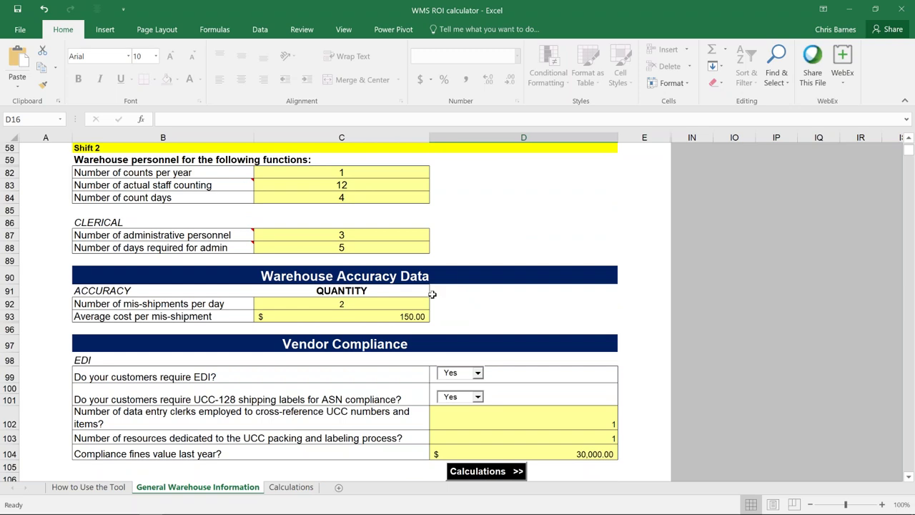
scroll(433, 294, down, 2)
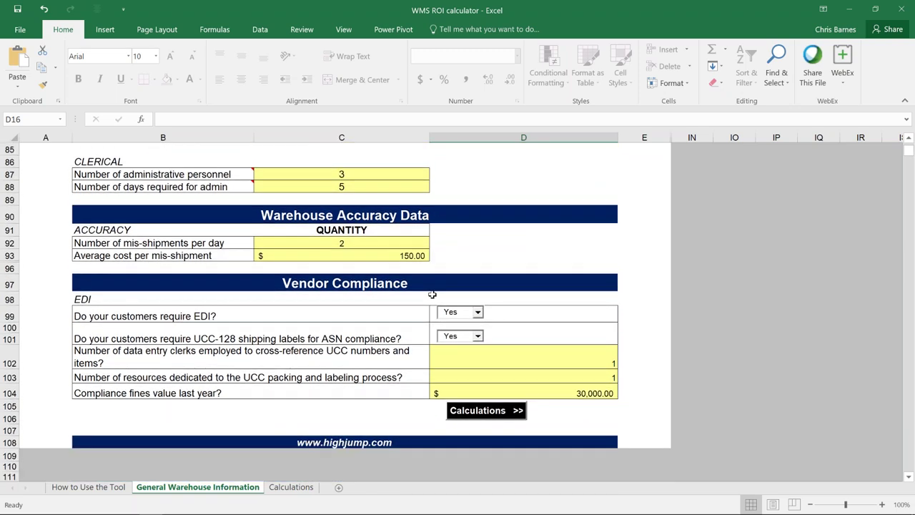
scroll(433, 294, down, 1)
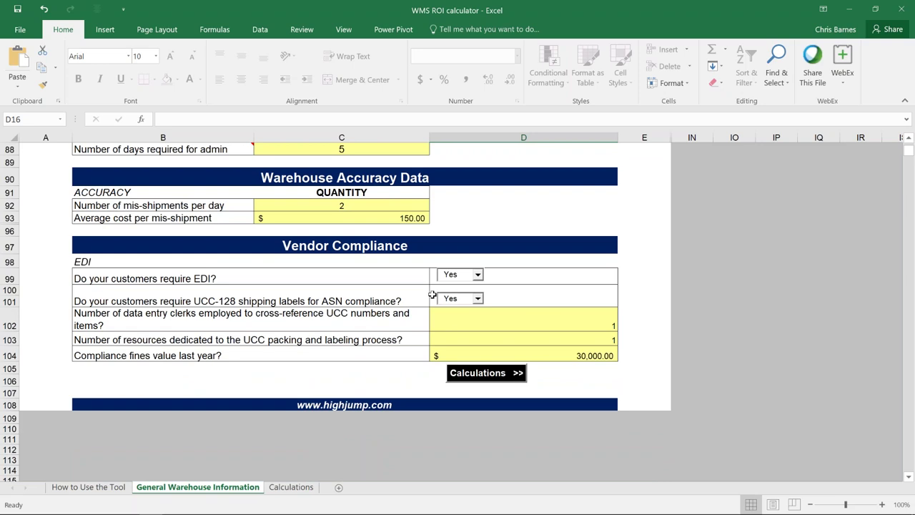
scroll(433, 294, down, 1)
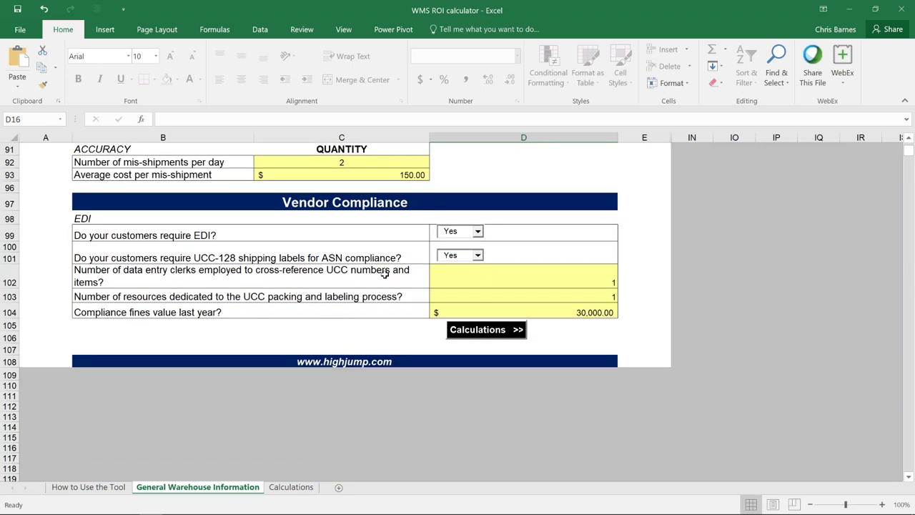
Open the Calculations sheet and review current warehouse costs, selecting the function elimination estimates in D27:D32
click(293, 488)
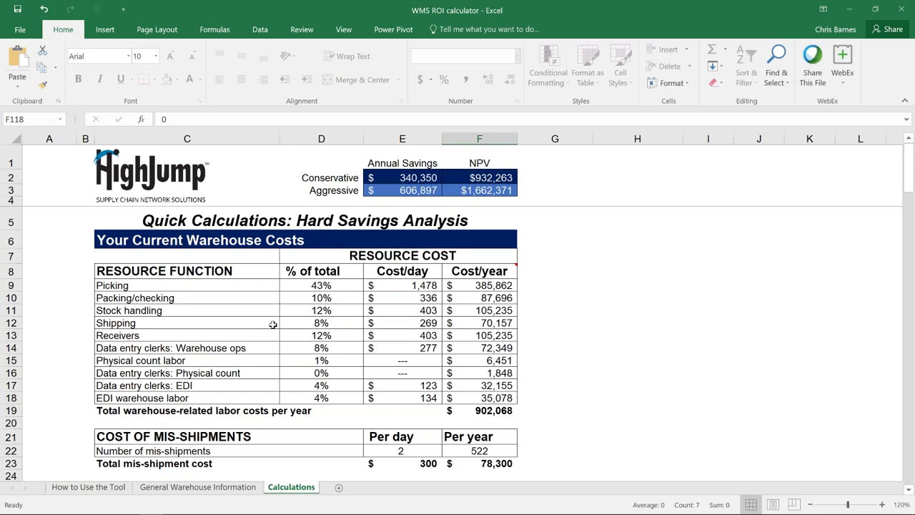
scroll(273, 325, down, 2)
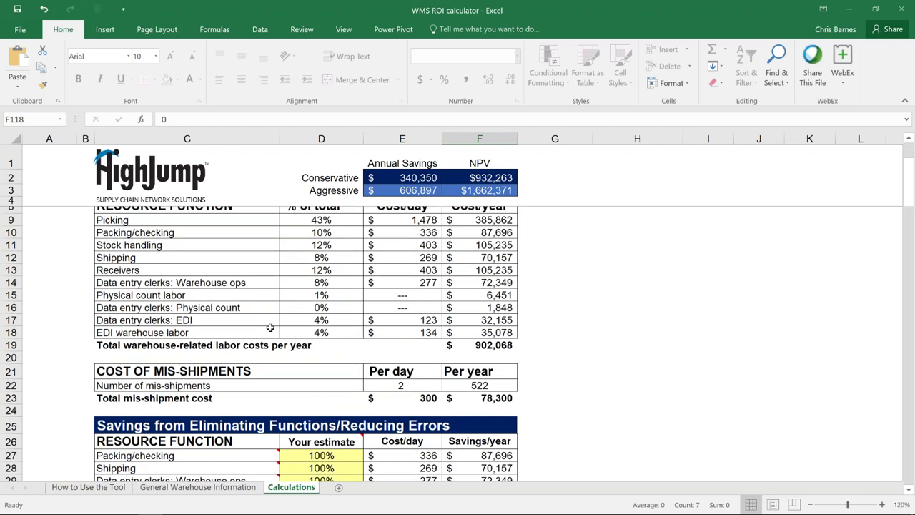
scroll(270, 327, down, 5)
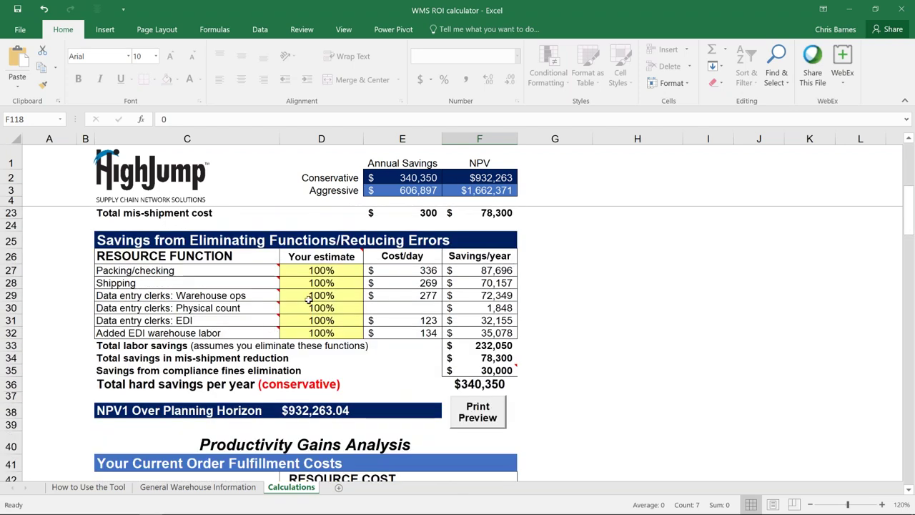
mouse_move(219, 308)
drag(291, 270, 305, 333)
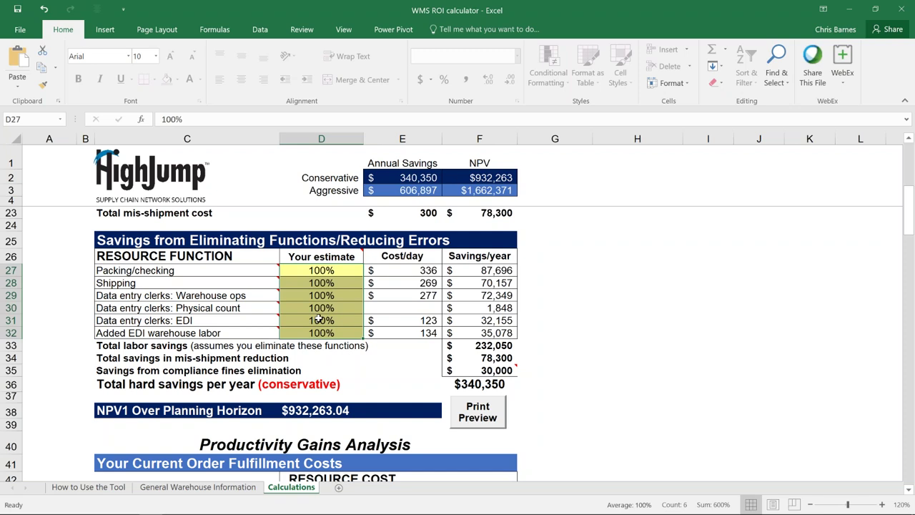
Examine the conservative hard savings and current order fulfillment costs, selecting the resource cost percentages in D44:D48
scroll(320, 319, down, 1)
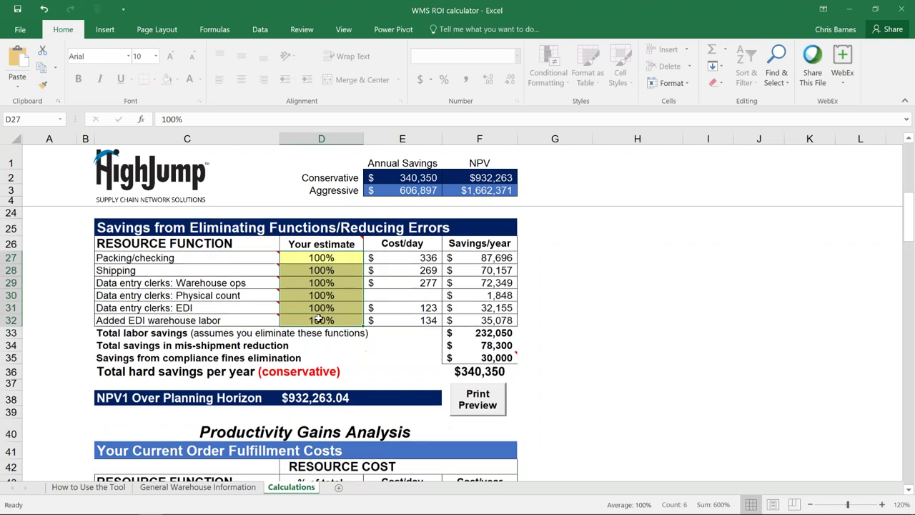
scroll(319, 320, down, 2)
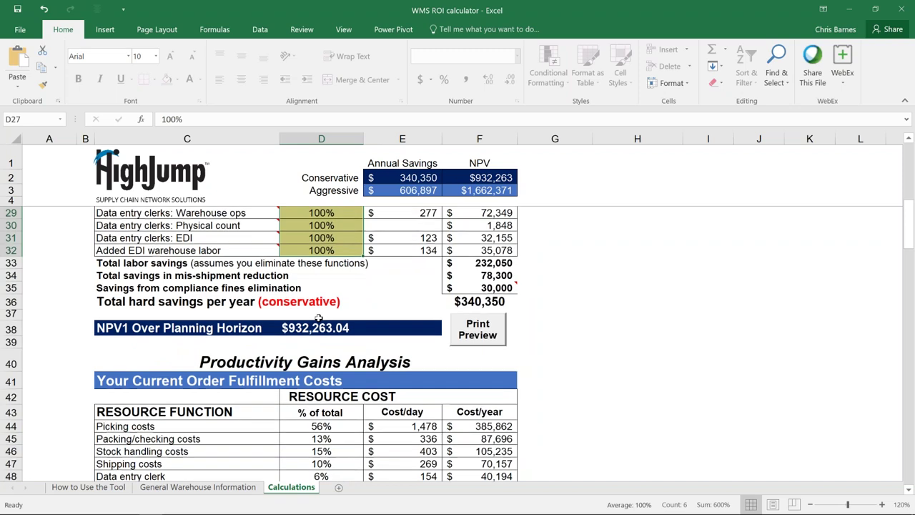
scroll(319, 318, down, 2)
scroll(319, 317, down, 1)
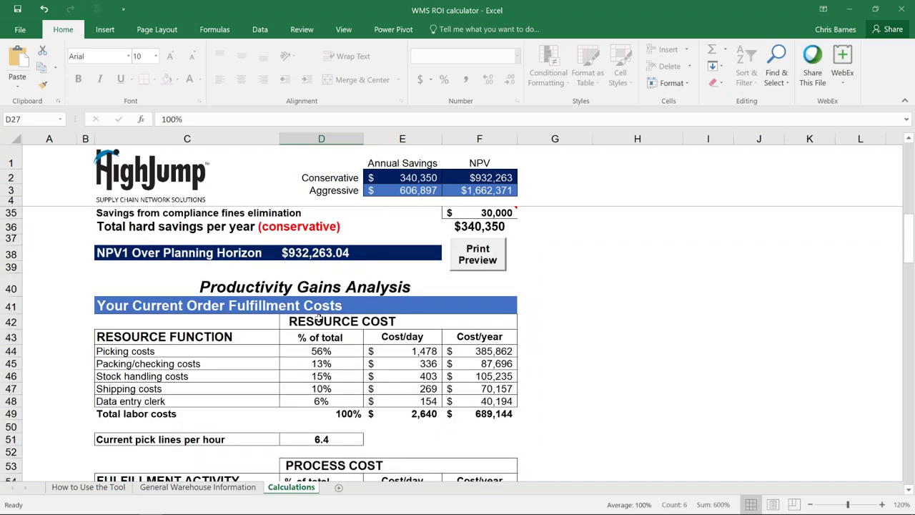
scroll(319, 317, up, 1)
scroll(319, 318, down, 2)
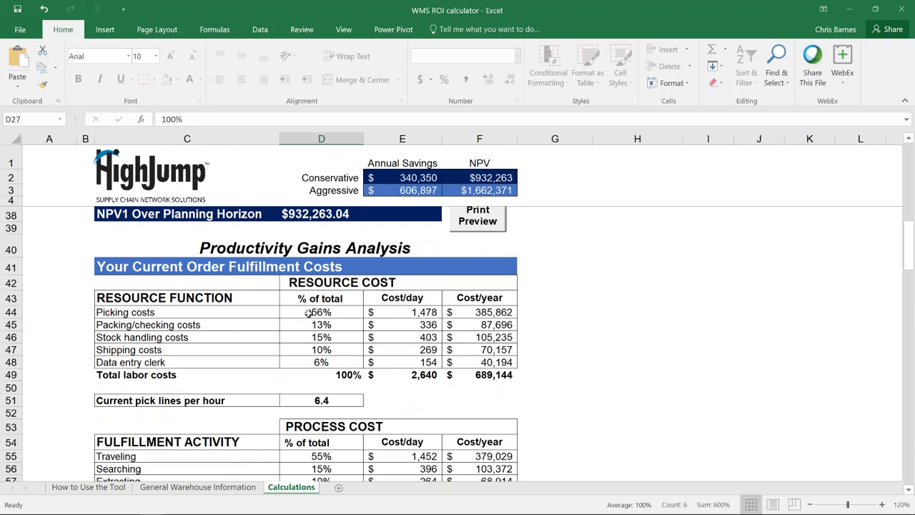
scroll(309, 313, down, 2)
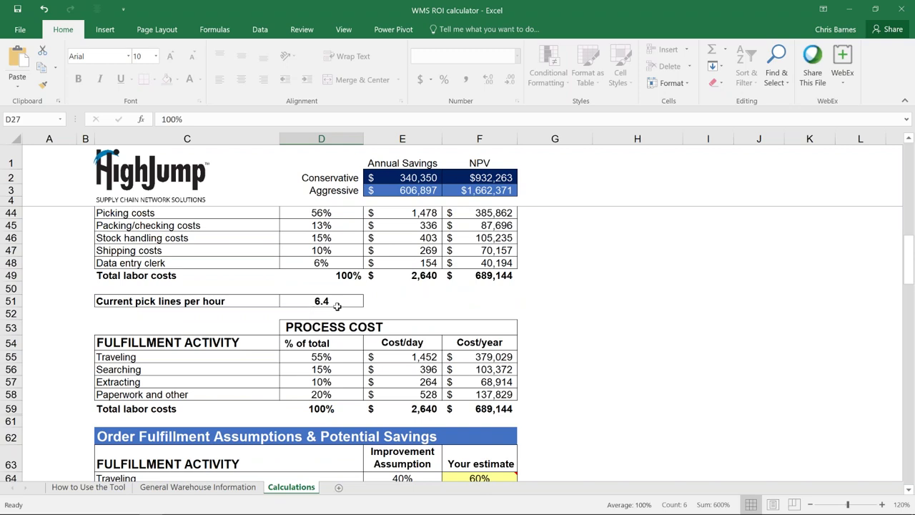
drag(333, 216, 334, 263)
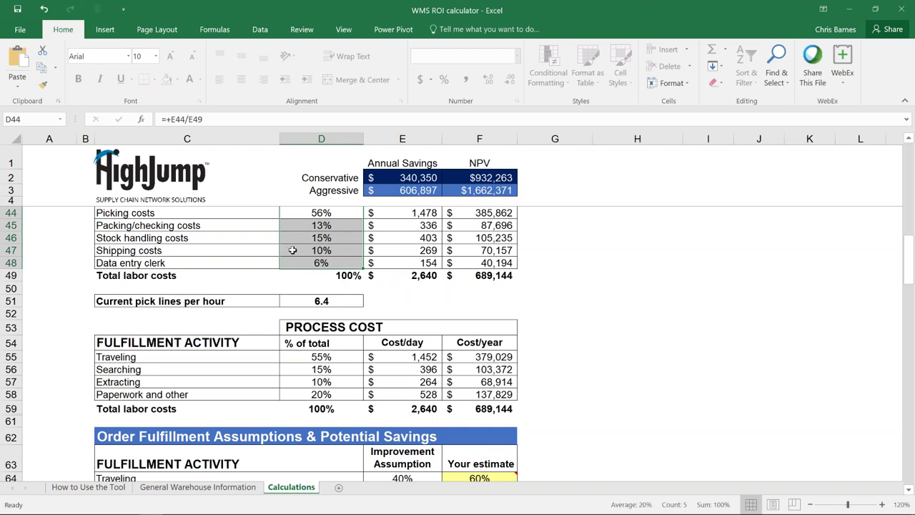
Review the order fulfillment savings and the receiving and put-away costs, down to the Total Savings section
scroll(270, 278, down, 2)
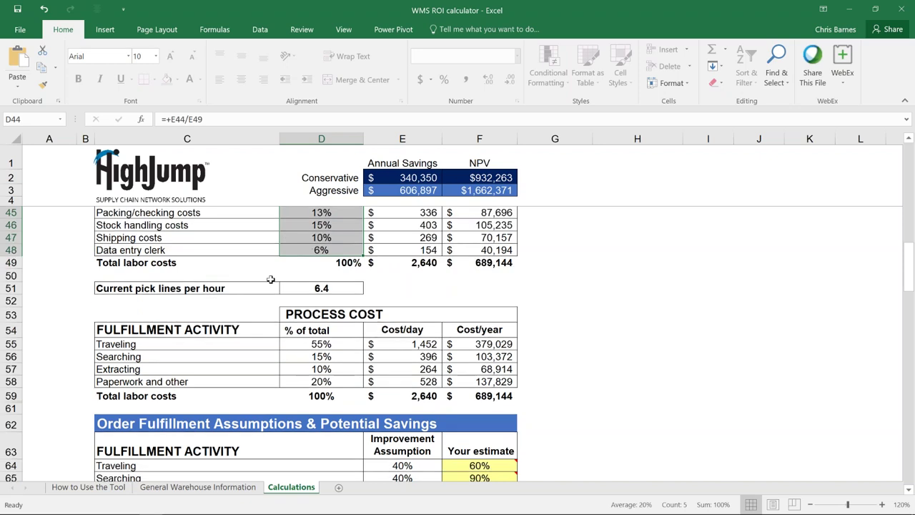
scroll(270, 278, down, 6)
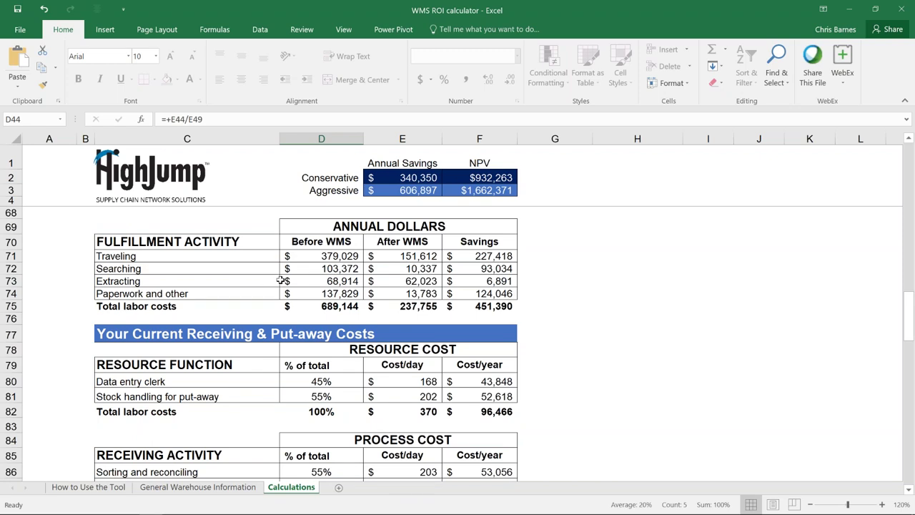
scroll(281, 281, down, 9)
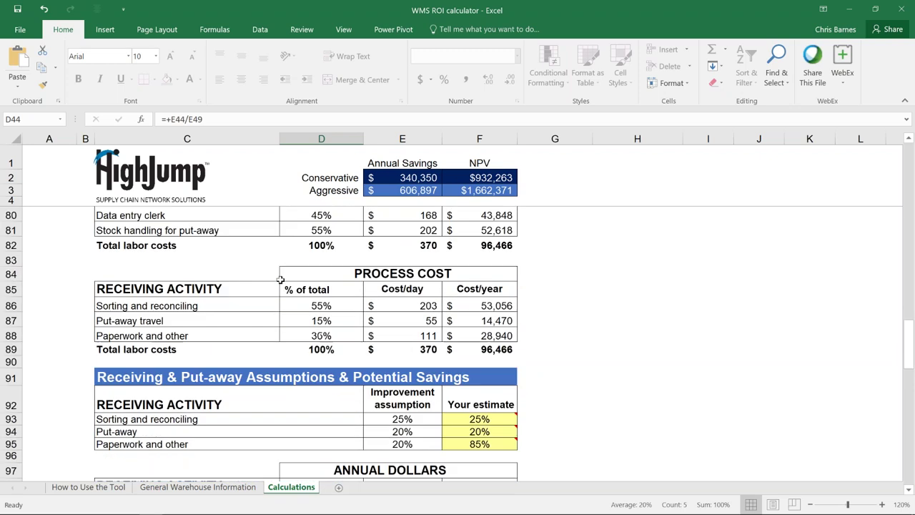
scroll(281, 280, down, 5)
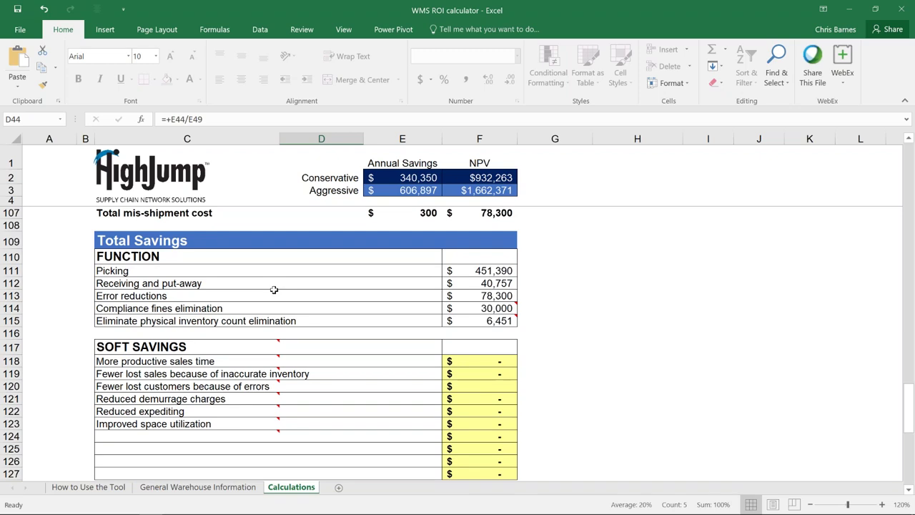
Examine the Soft Savings entries, selecting blank row cell C124, and the aggressive annual savings and NPV2 results
scroll(286, 301, down, 2)
click(276, 353)
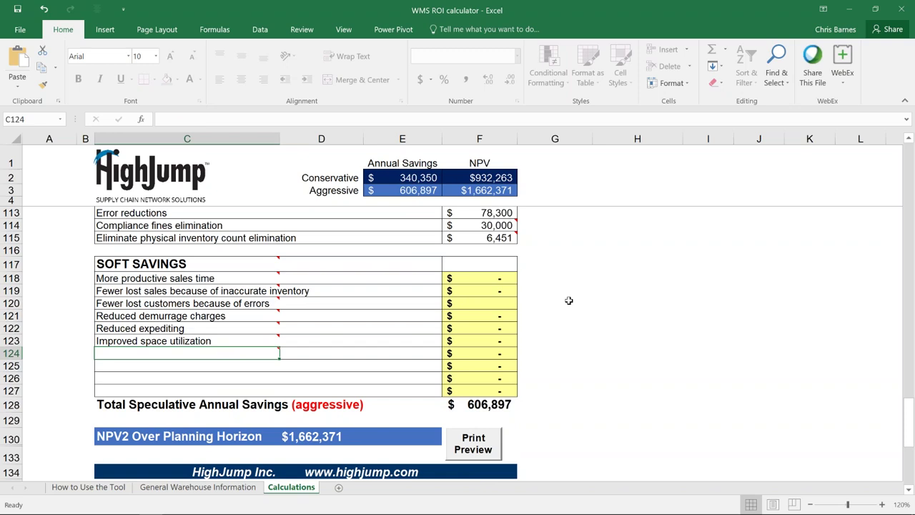
scroll(569, 301, down, 2)
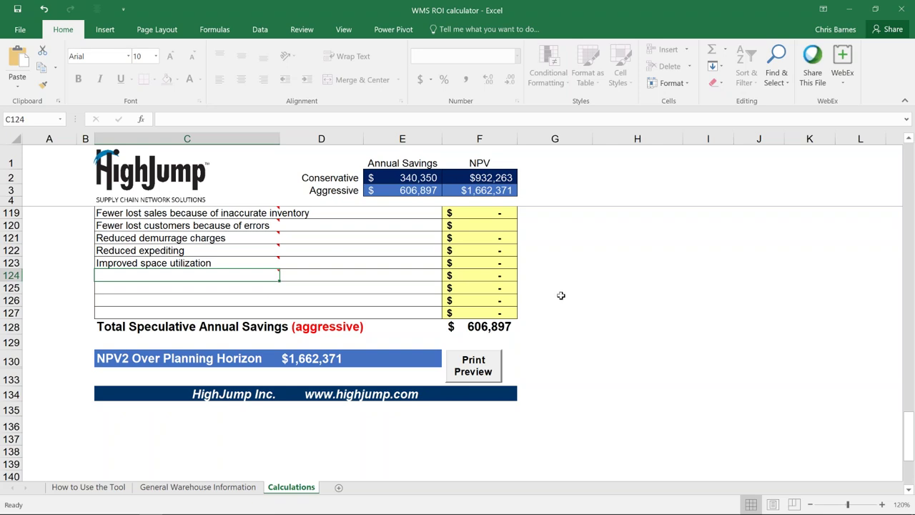
scroll(563, 296, down, 1)
scroll(563, 295, up, 1)
Switch to the ArcherPoint ROI for WMS presentation in PowerPoint
key(alt+Tab)
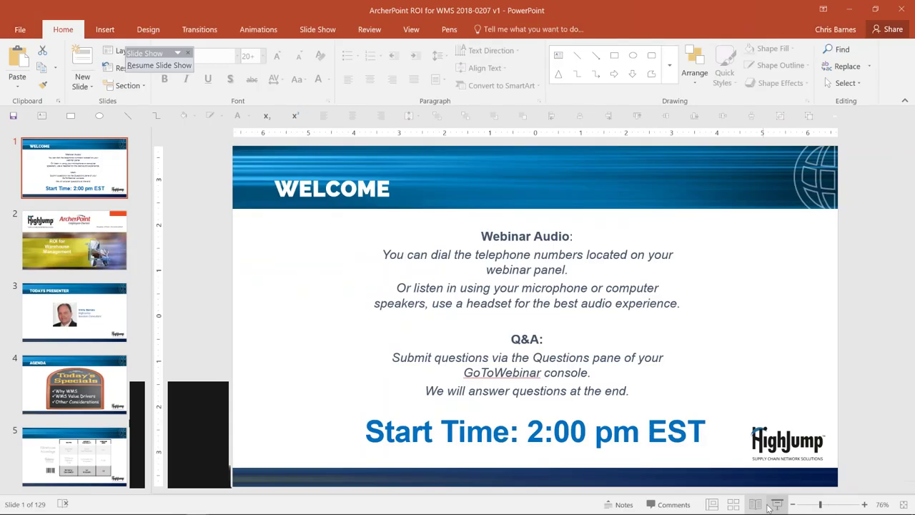